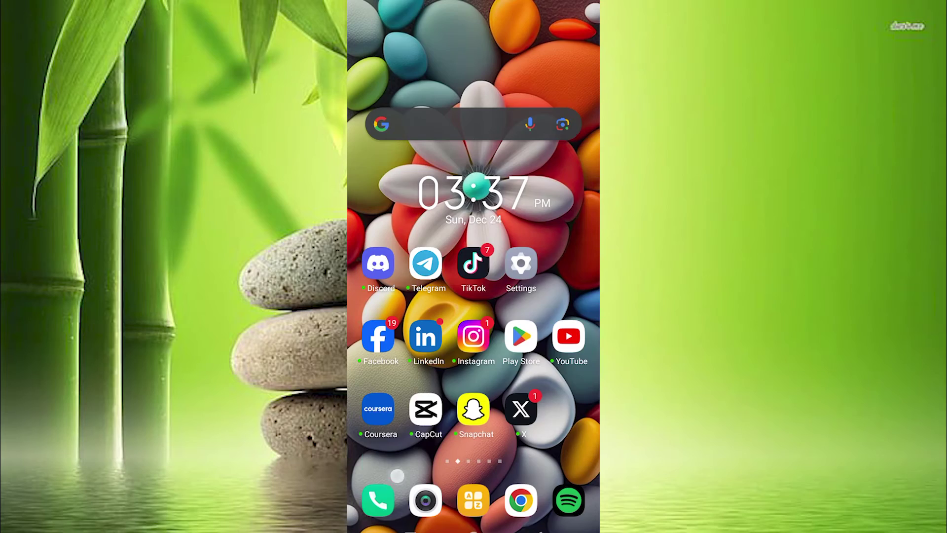
Swipe up from the Android home screen to reveal the app drawer
left_click_drag(397, 475, 397, 185)
scroll(471, 296, "down", 15)
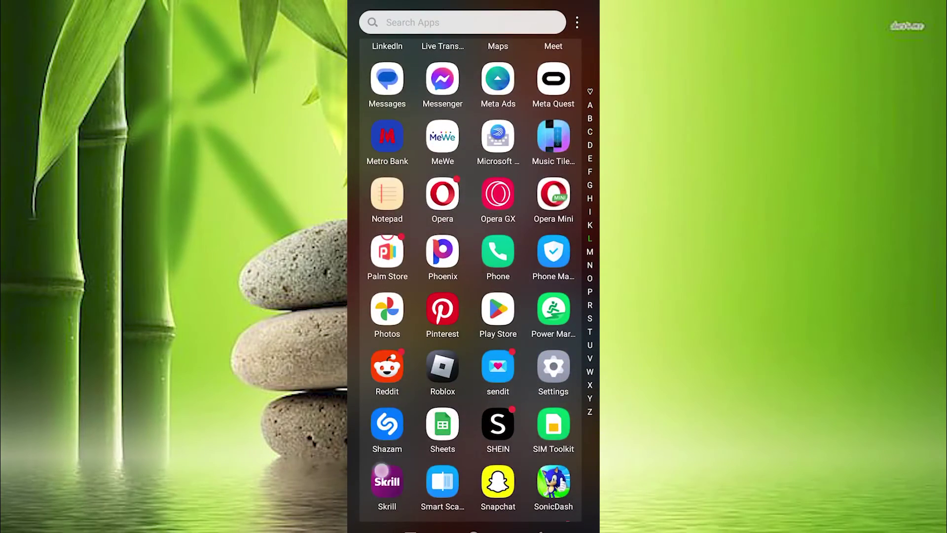
scroll(471, 297, "down", 5)
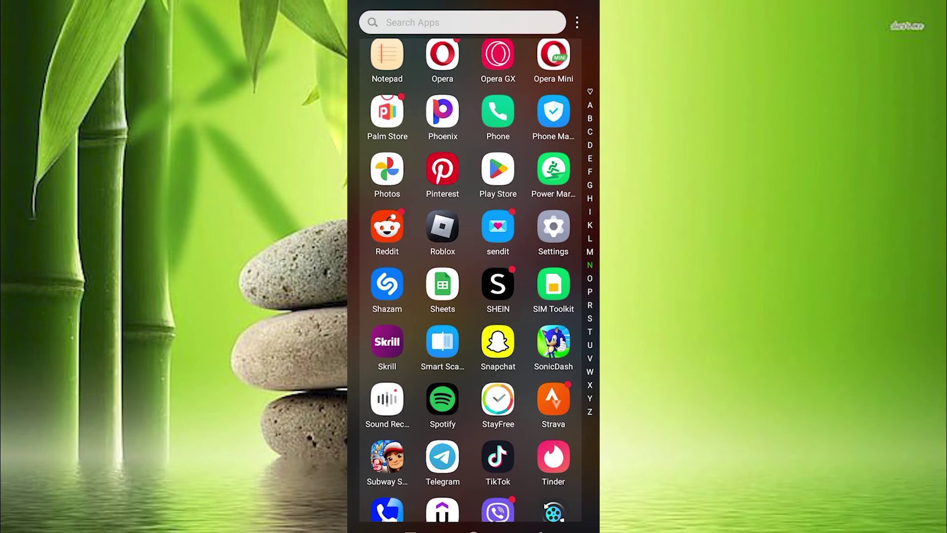
Launch Roblox from the app drawer after dismissing its options menu
left_click(442, 230)
left_click(418, 256)
left_click(442, 230)
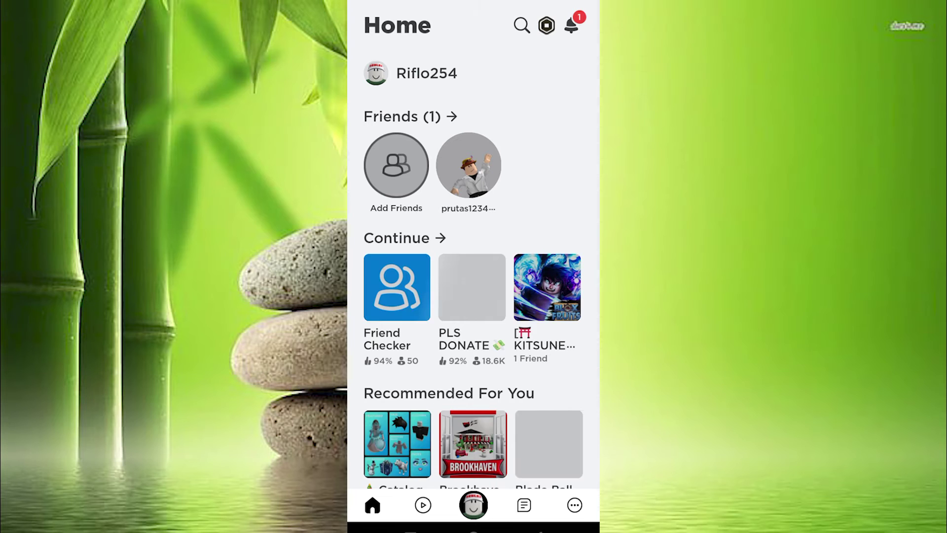
scroll(474, 296, "down", 5)
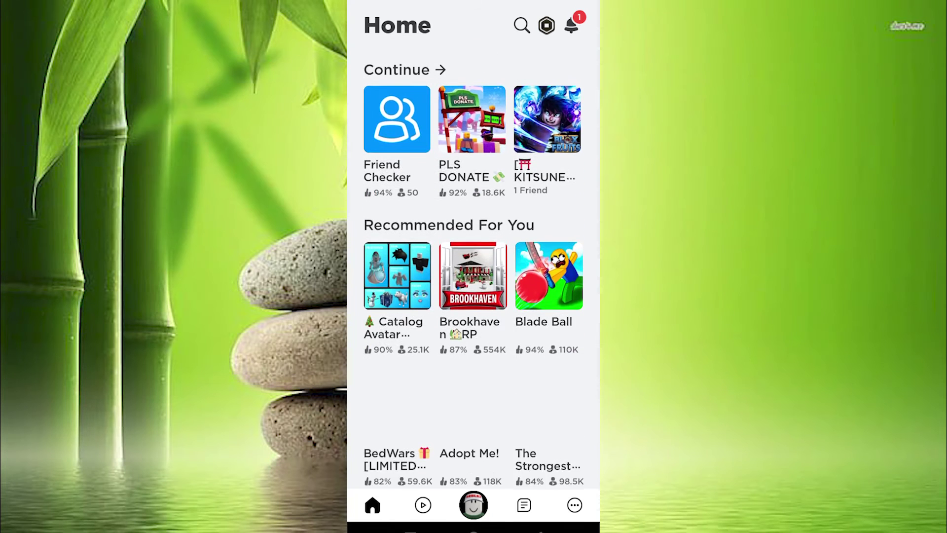
scroll(474, 296, "down", 3)
scroll(474, 297, "down", 1)
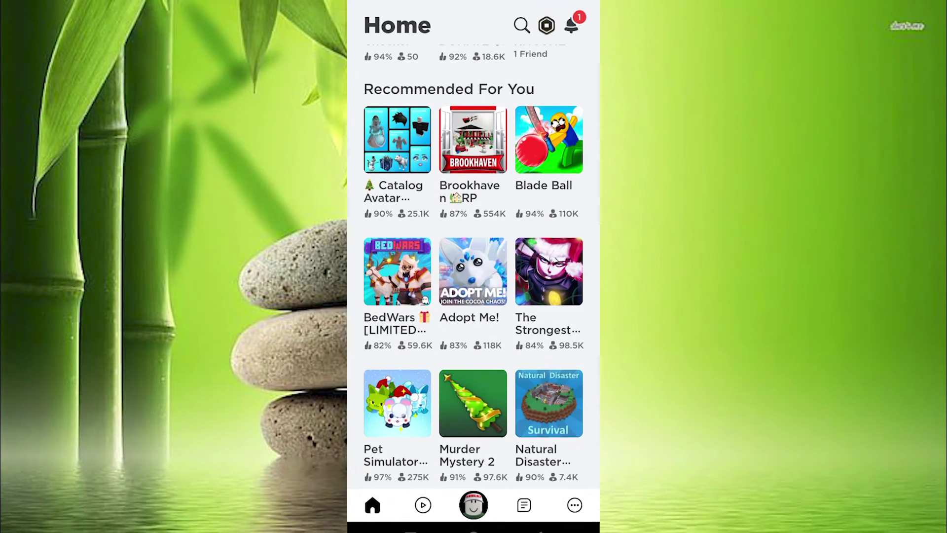
scroll(474, 296, "up", 5)
scroll(473, 297, "up", 3)
Open Roblox search from the Home page magnifier icon
left_click(522, 25)
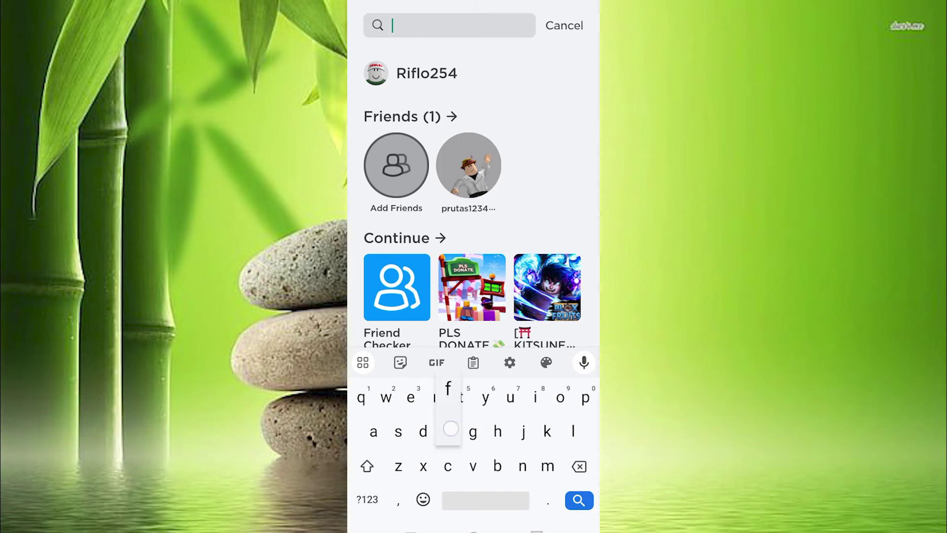
type("friend chrc")
Submit the "friend checker" search to list matching experiences
left_click(432, 66)
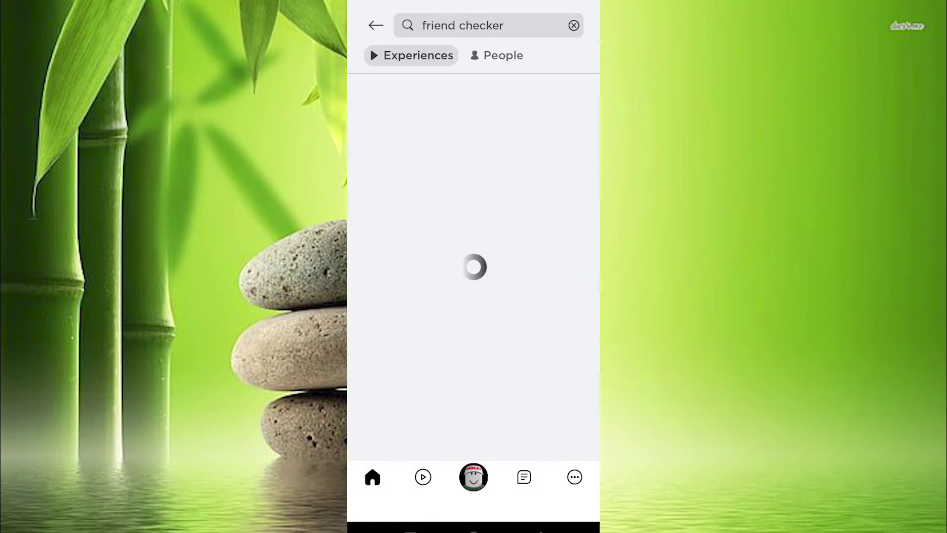